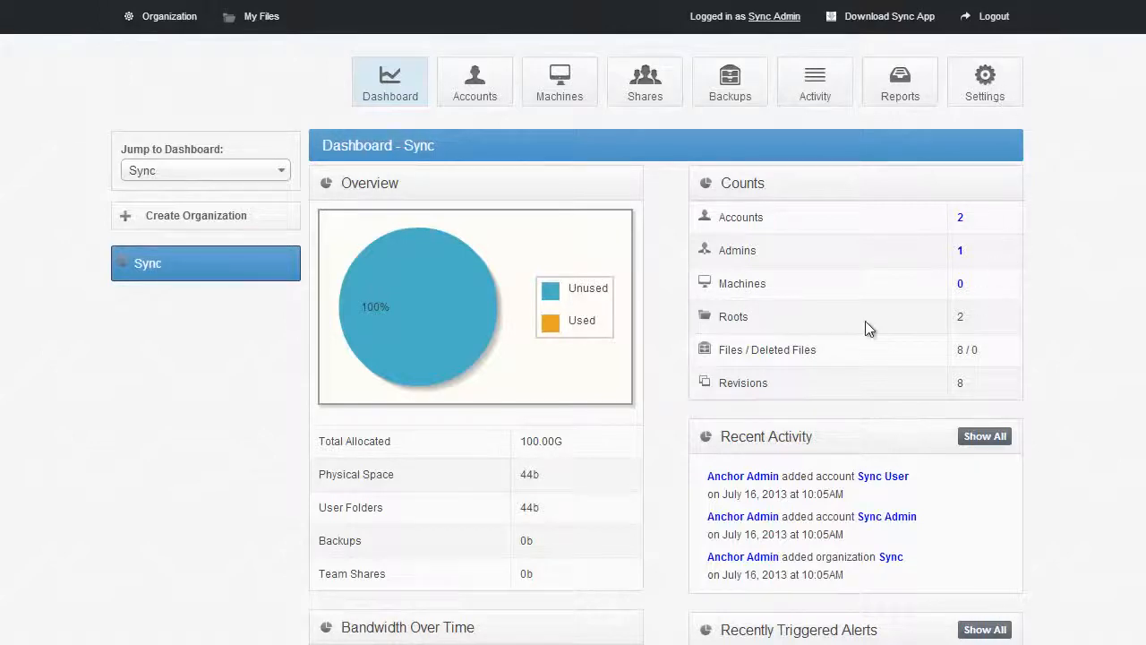
# Open the Sync organization's settings and review its general settings through the hostname and organization URL
pyautogui.moveTo(233, 271)
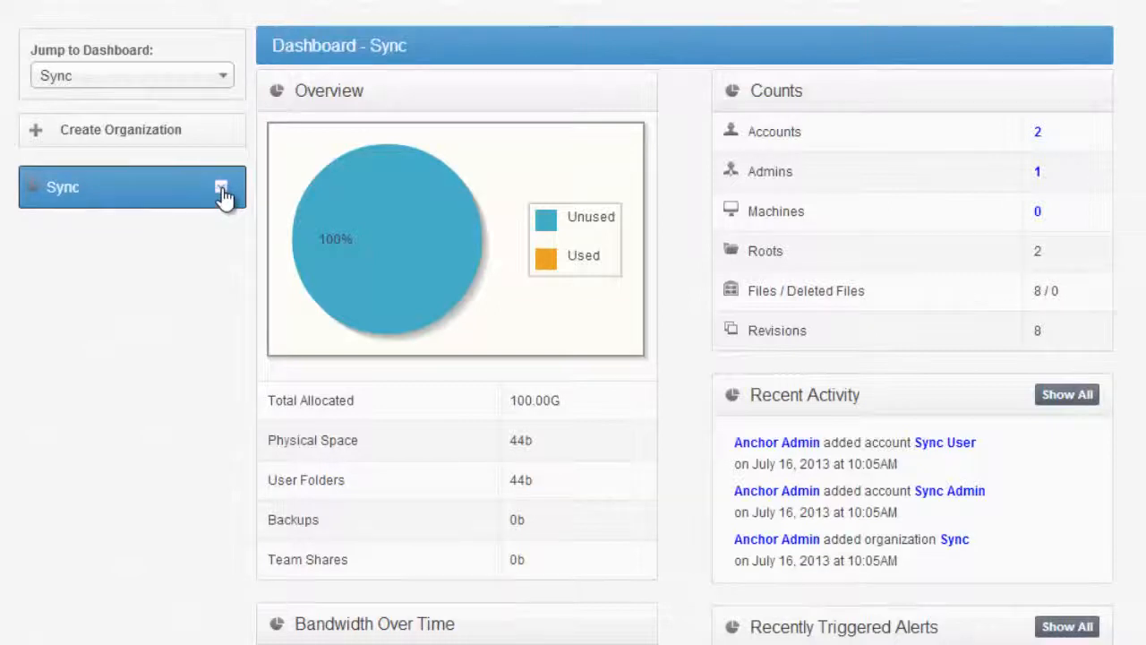
pyautogui.click(221, 190)
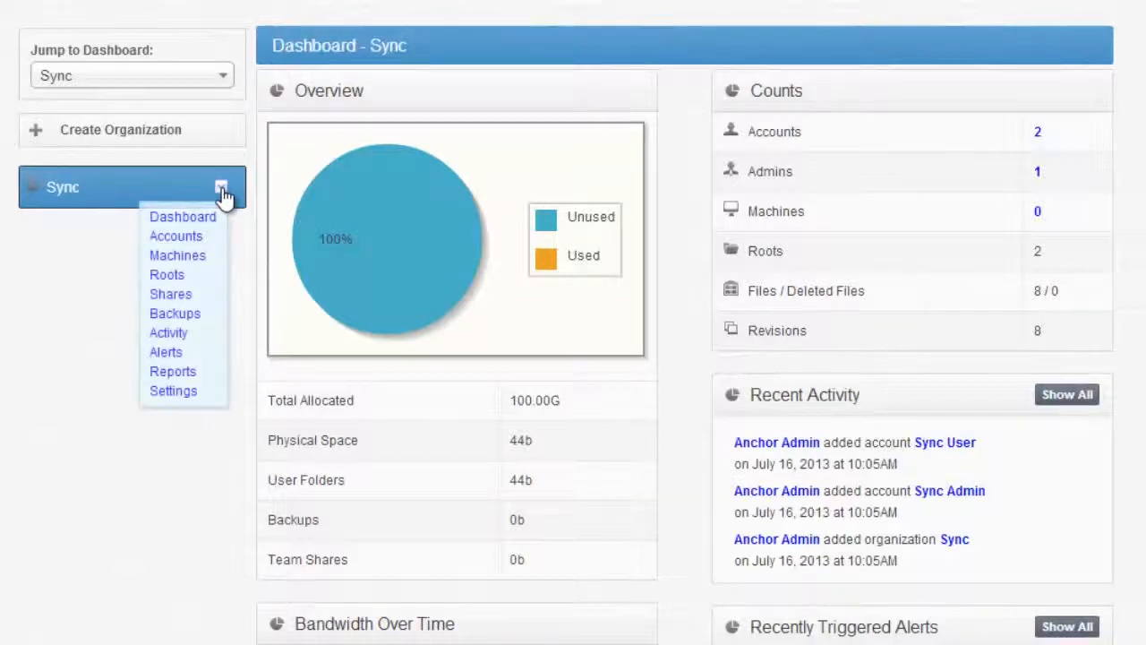
pyautogui.click(175, 392)
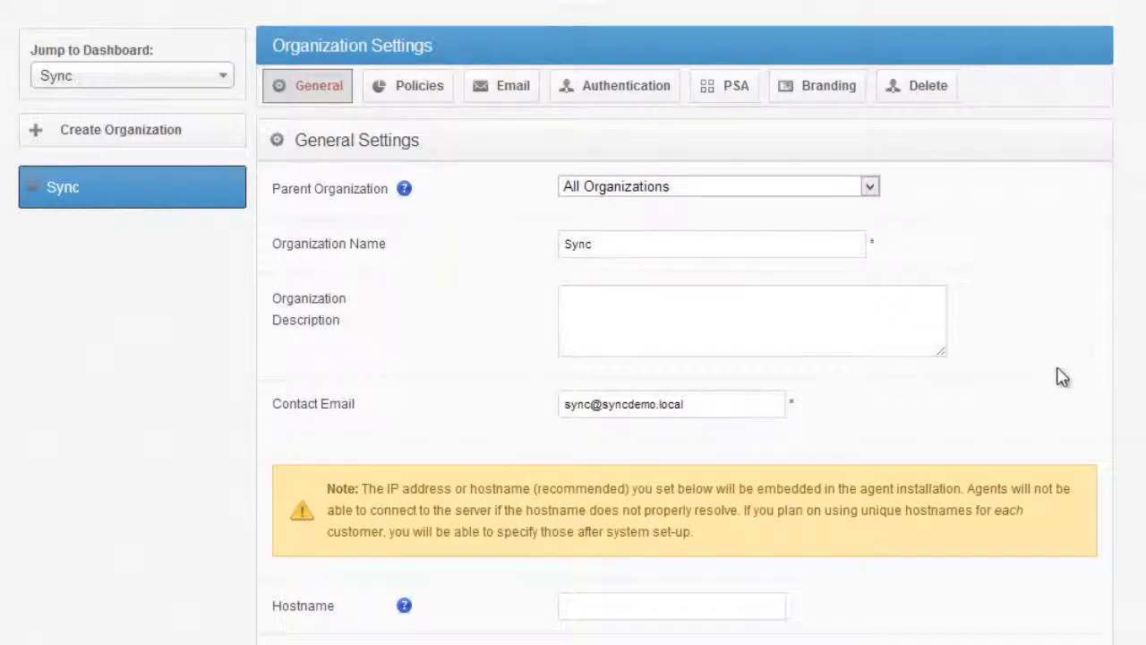
pyautogui.scroll(-3, 1057, 259)
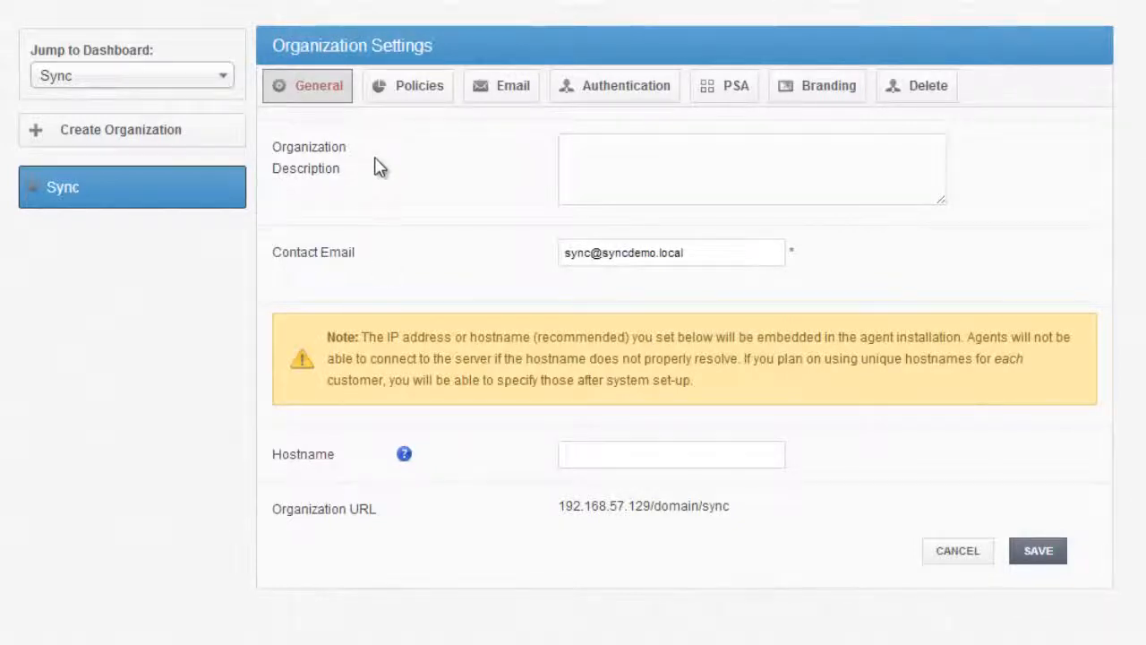
# Review the organization's policies for maximum file size, excluded extensions and folder backup
pyautogui.click(418, 92)
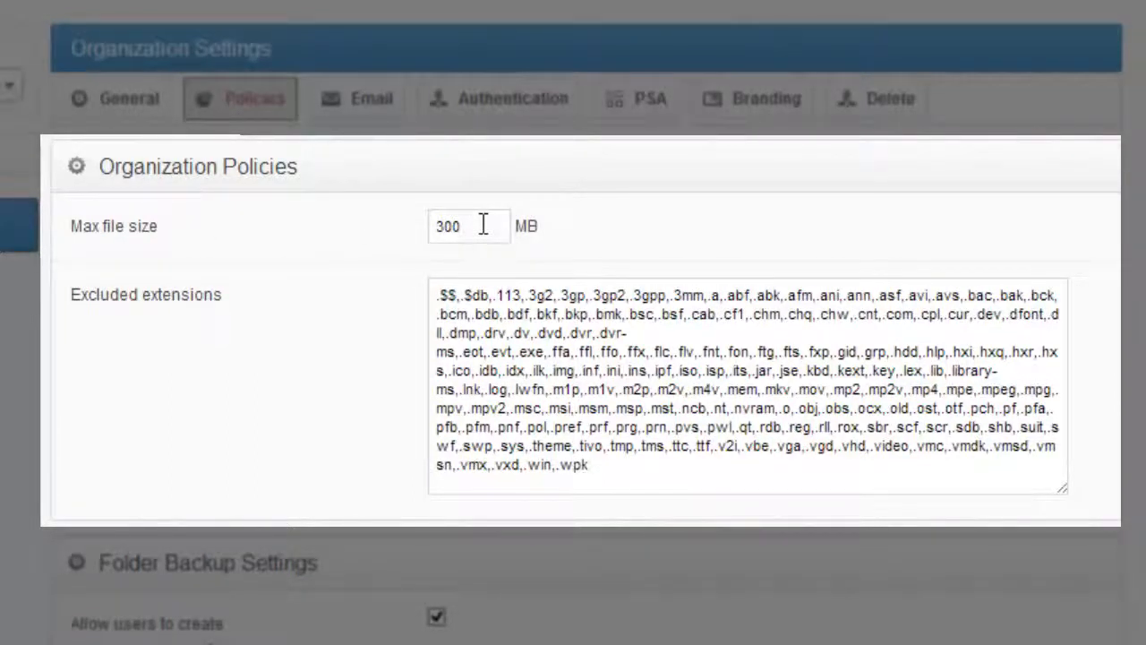
pyautogui.moveTo(461, 226); pyautogui.dragTo(371, 228)
pyautogui.click(347, 247)
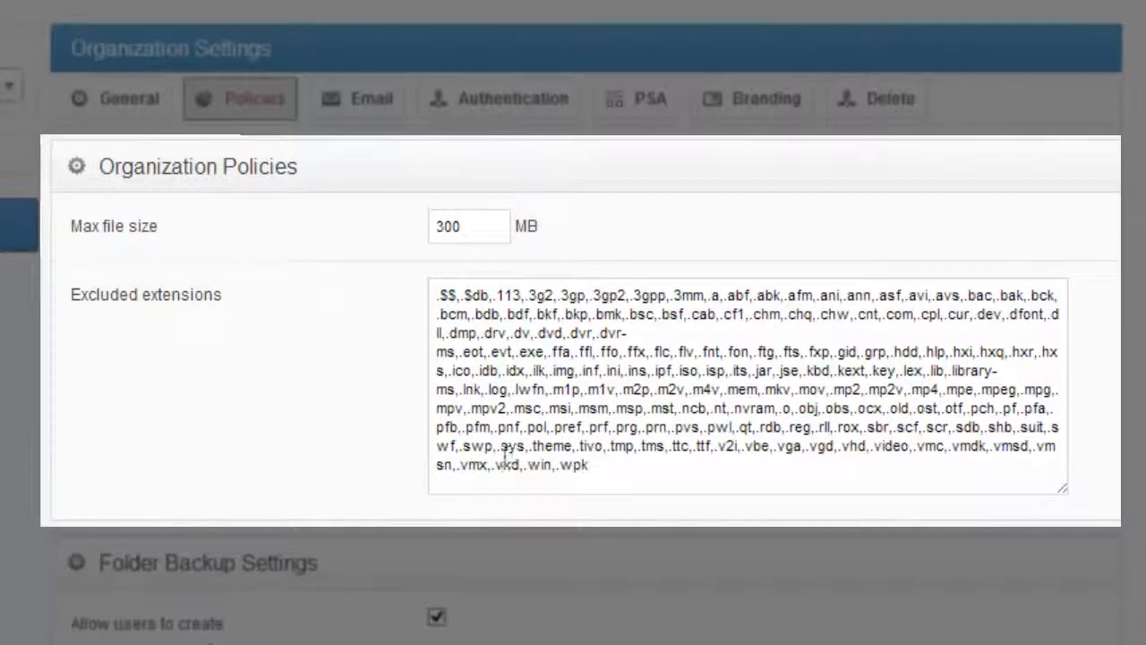
pyautogui.click(647, 461)
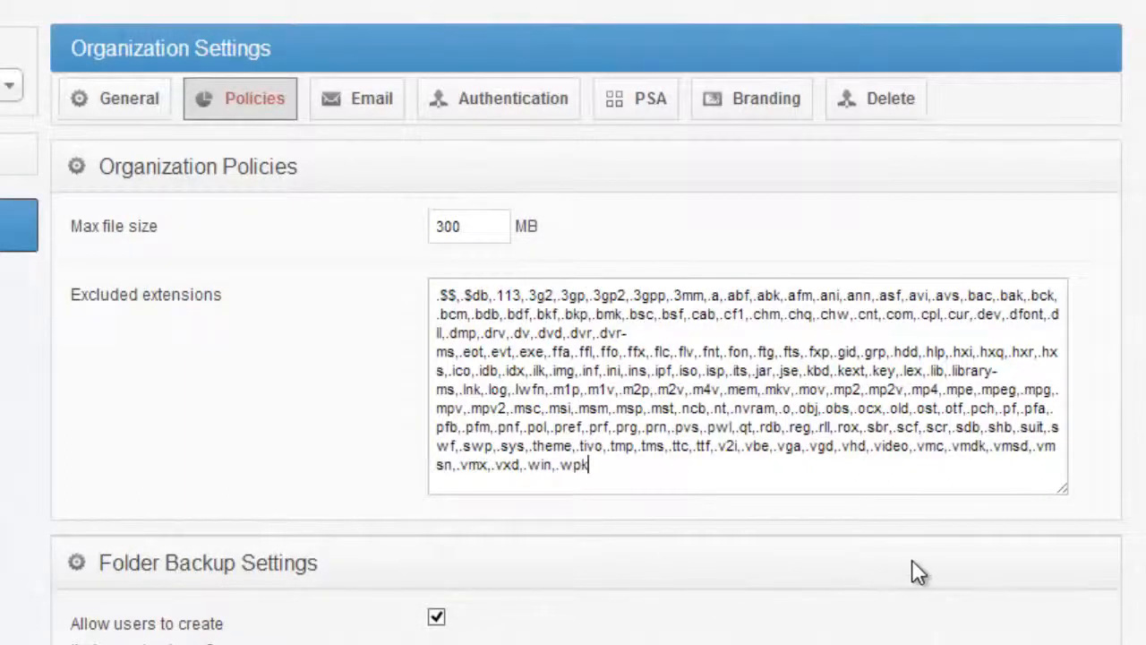
pyautogui.scroll(-3, 353, 452)
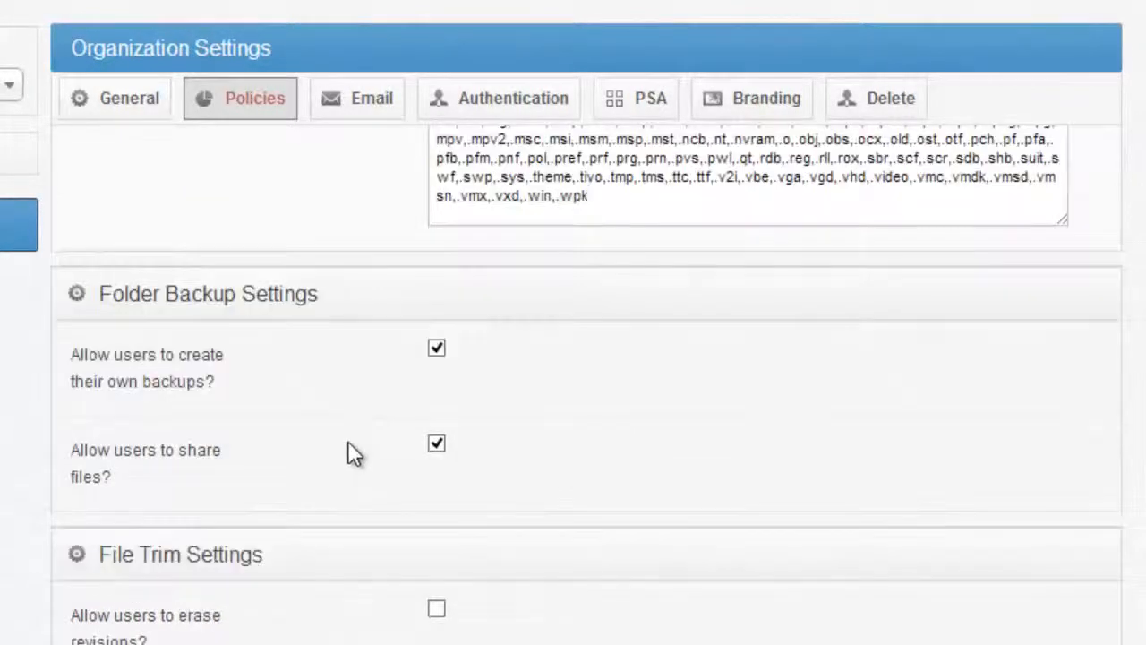
pyautogui.scroll(-2, 350, 451)
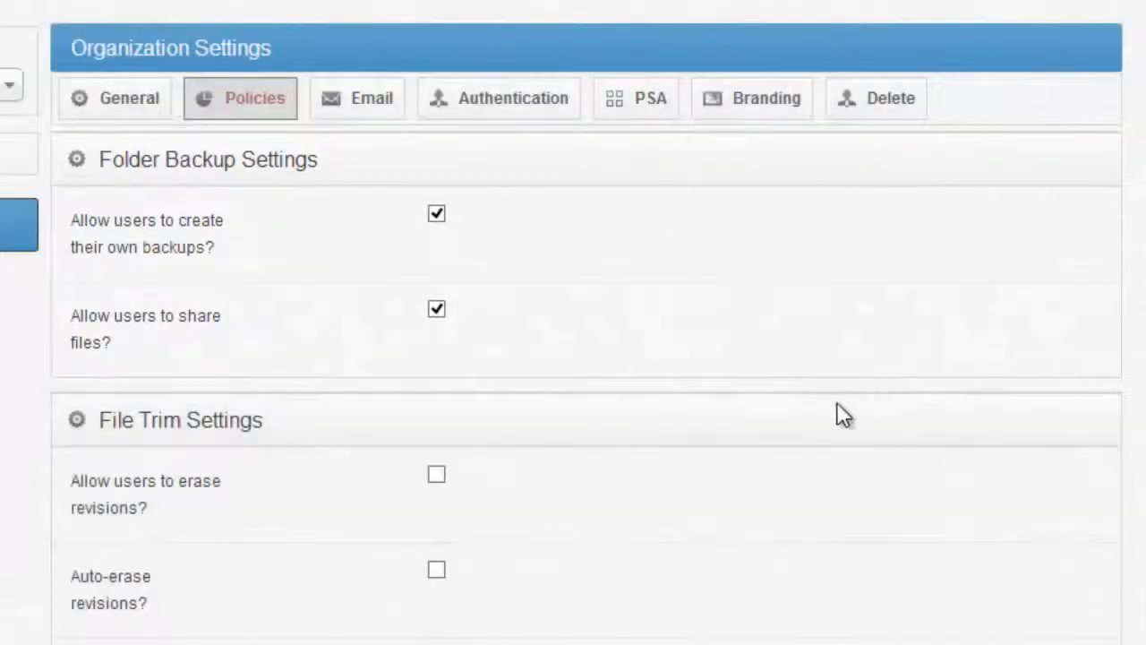
# In the file trim policy, allow users to erase revisions and auto-erase revisions for files unchanged in 60 days
pyautogui.scroll(-3, 806, 417)
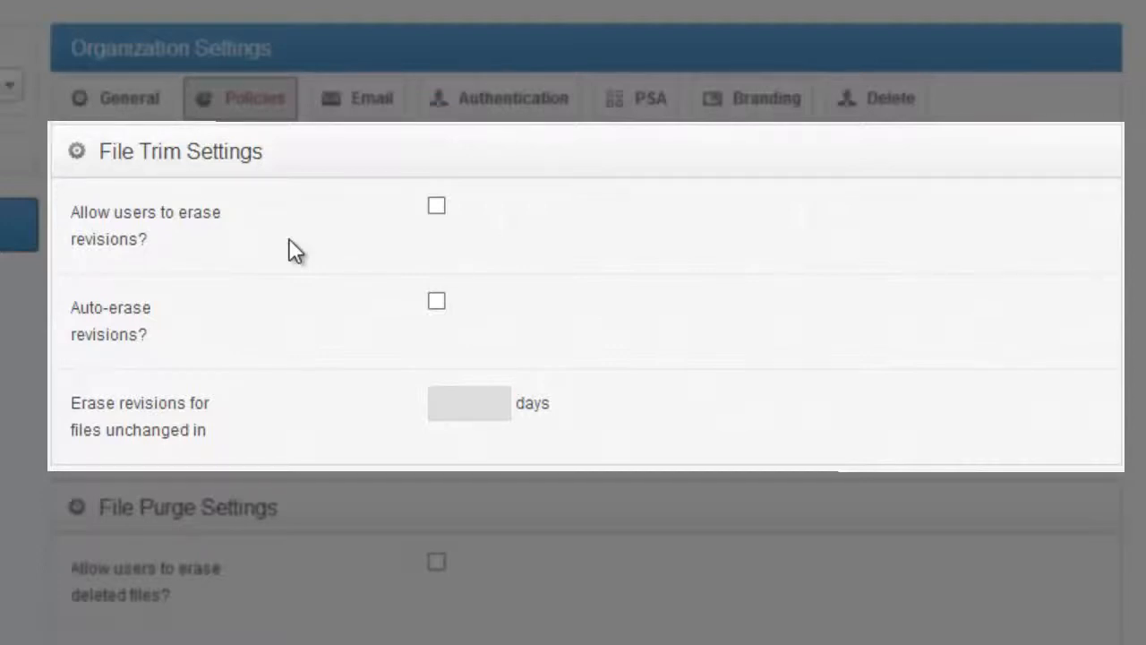
pyautogui.click(438, 207)
pyautogui.click(439, 301)
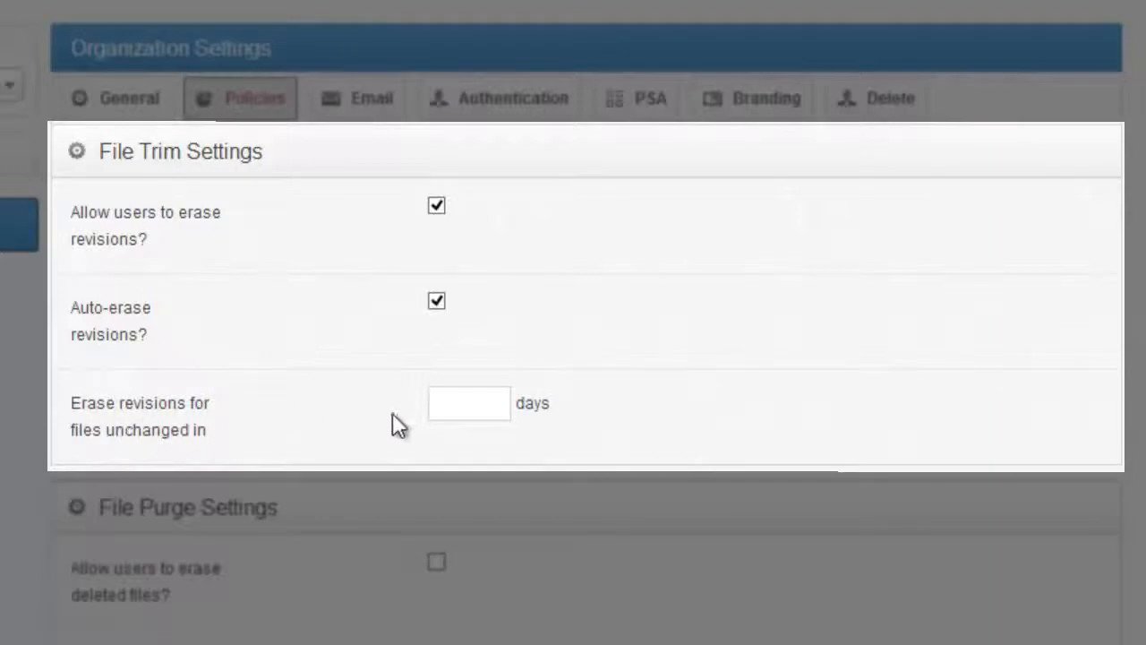
pyautogui.click(453, 412)
pyautogui.write('60')
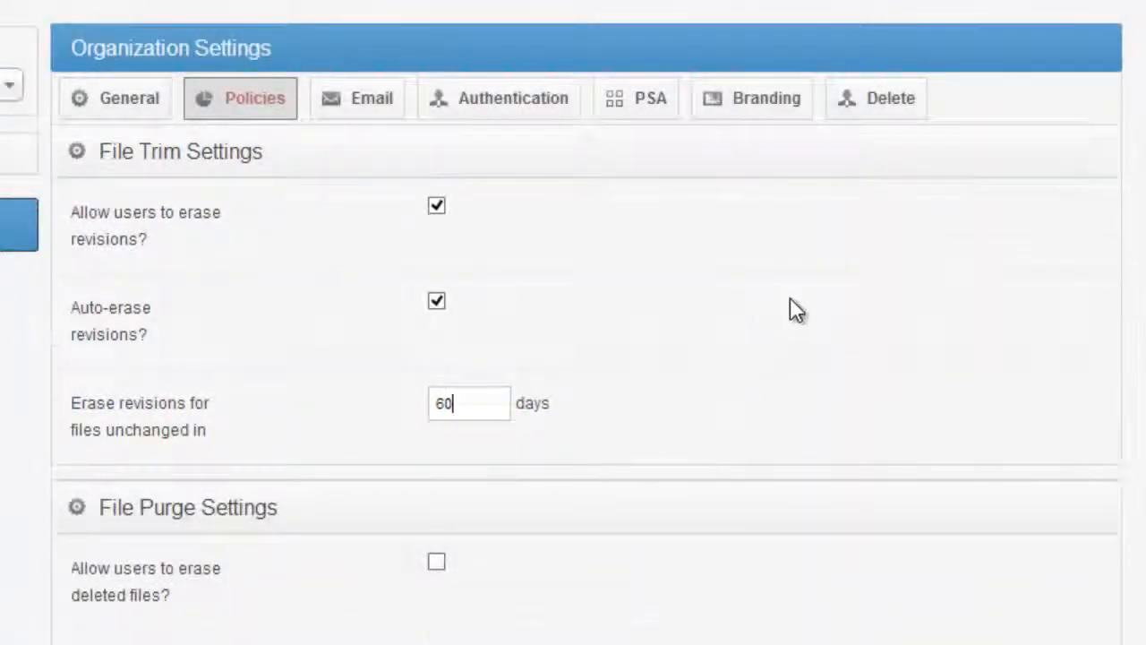
# In the file purge policy, allow users to erase deleted files and auto-erase deleted files after 60 days
pyautogui.scroll(-3, 791, 305)
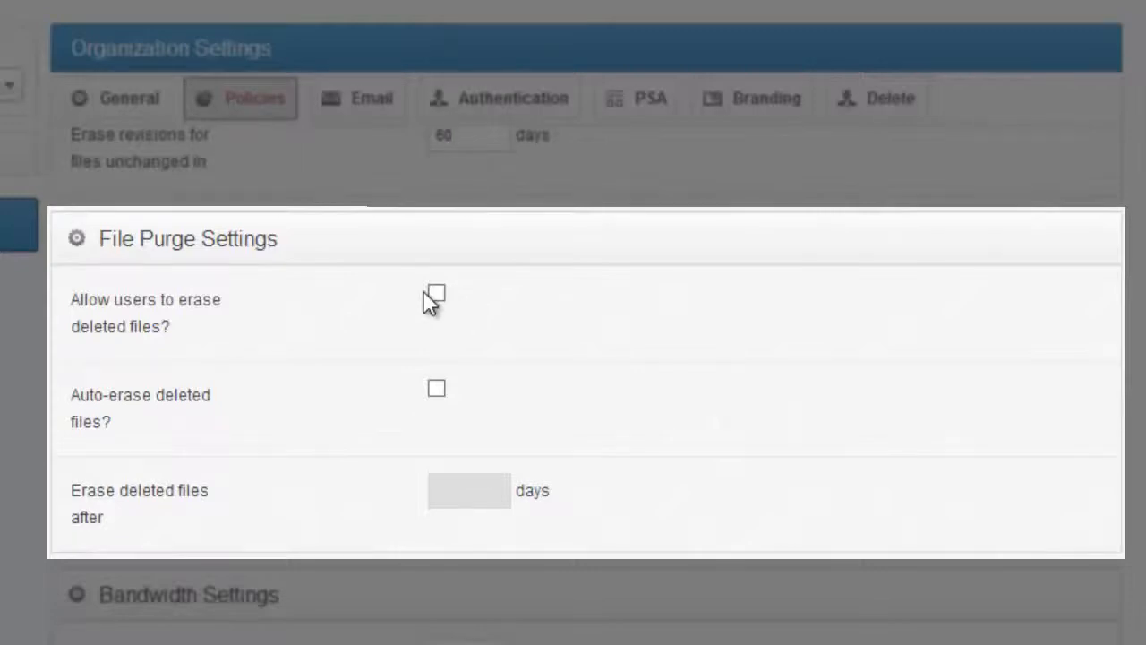
pyautogui.click(437, 293)
pyautogui.click(438, 389)
pyautogui.click(466, 497)
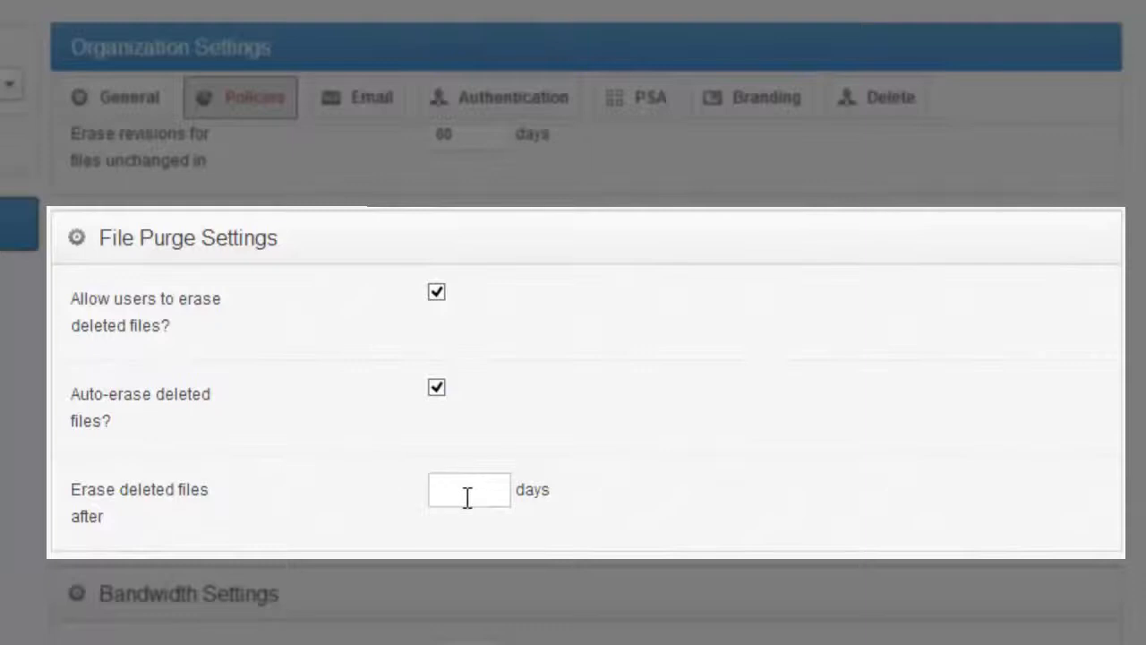
pyautogui.write('60')
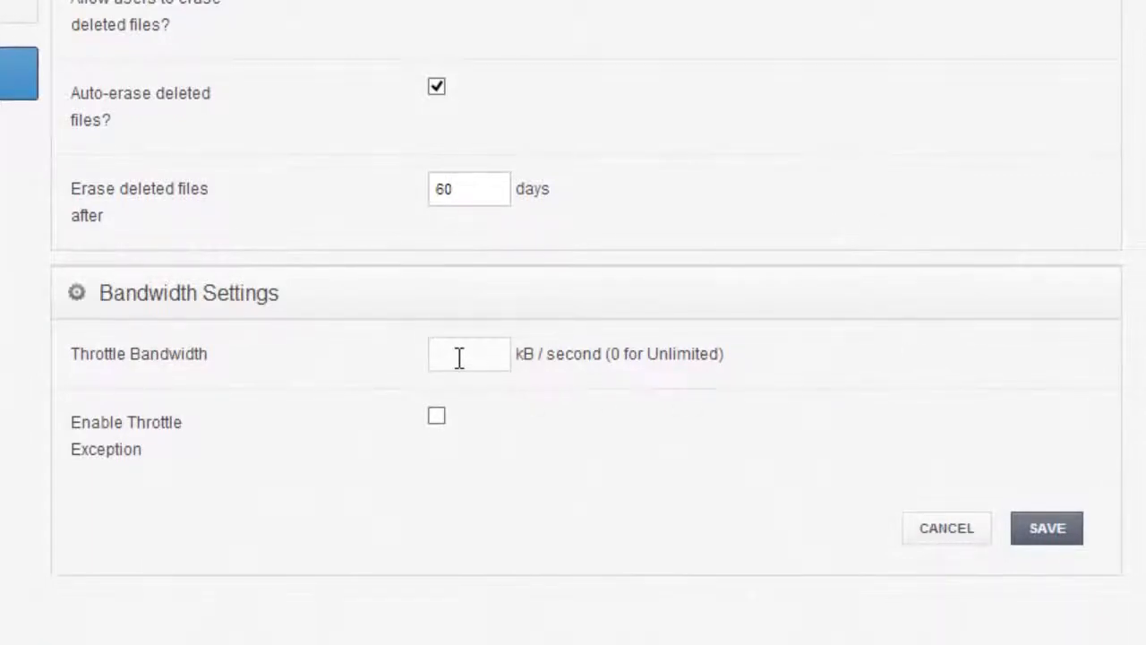
# Set the organization's bandwidth throttle to 300 kB/second and enable the throttle exception
pyautogui.click(434, 346)
pyautogui.write('300')
pyautogui.click(436, 414)
pyautogui.scroll(-3, 376, 428)
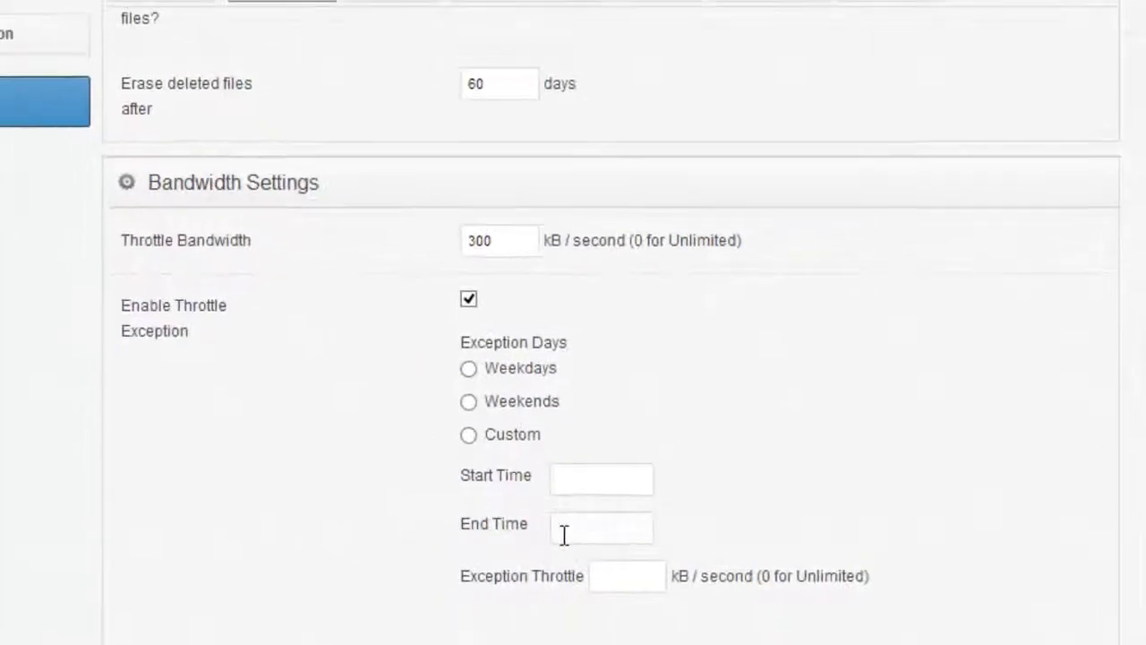
# Review the organization's email server settings and the authentication source's host, domain, login and password fields
pyautogui.click(502, 87)
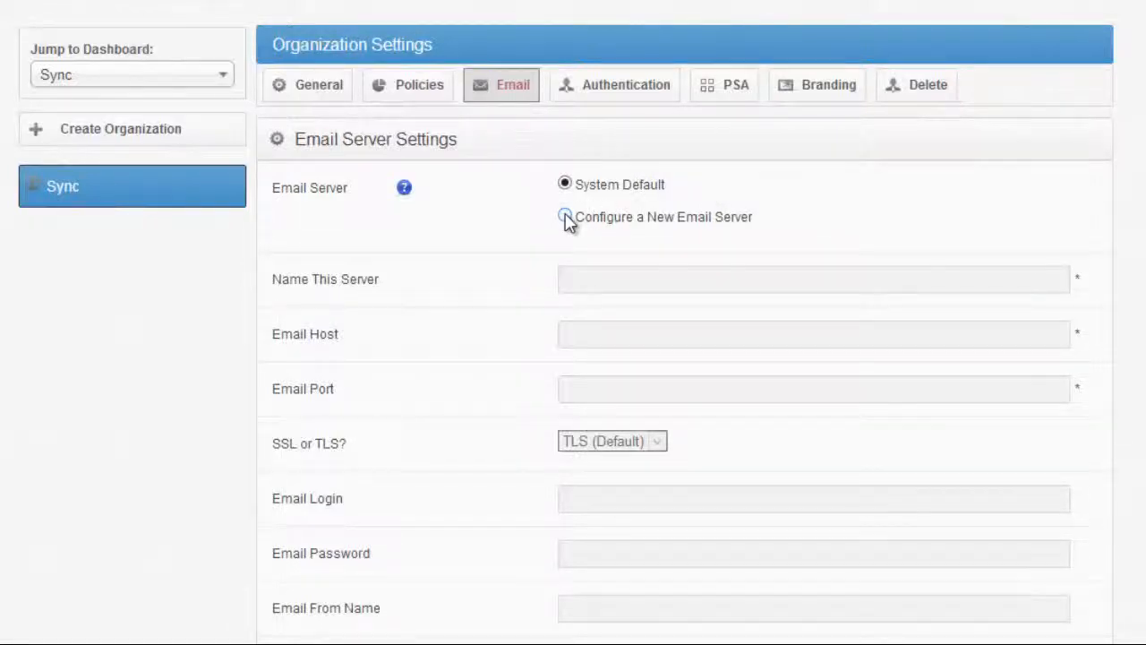
pyautogui.click(607, 98)
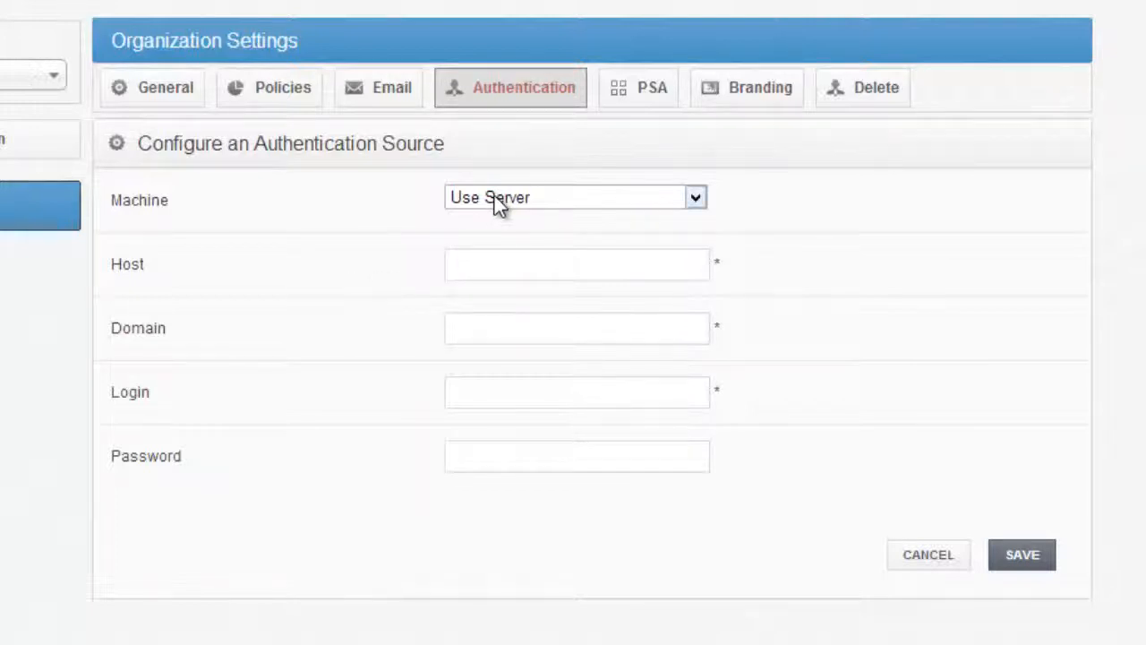
pyautogui.click(492, 262)
pyautogui.click(484, 333)
pyautogui.click(492, 402)
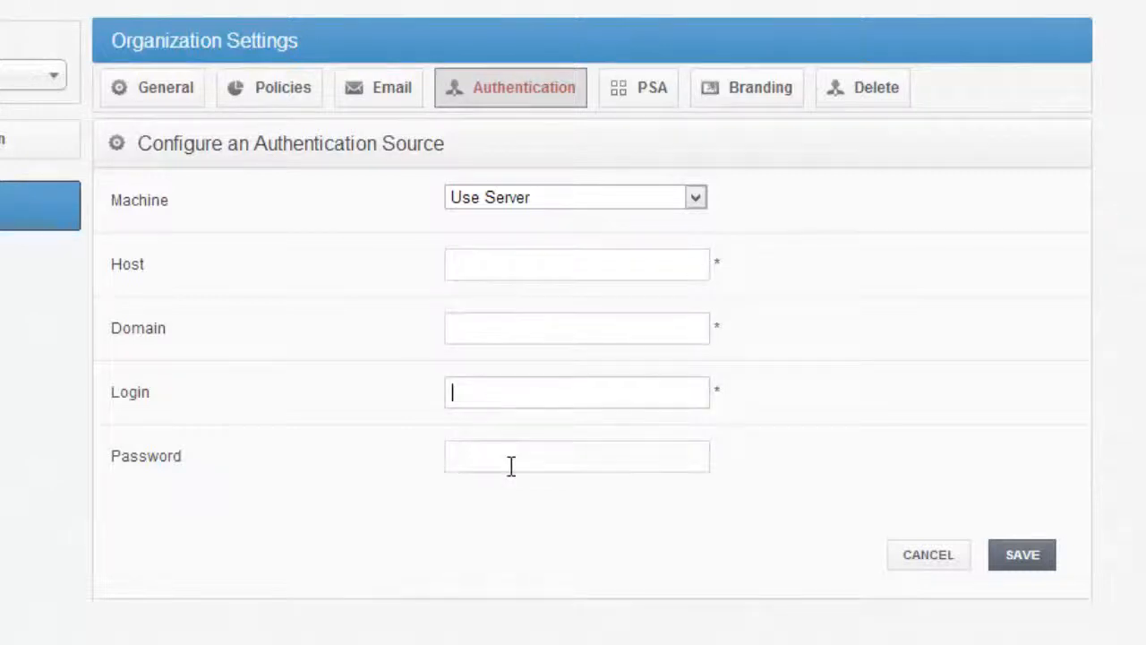
pyautogui.click(510, 465)
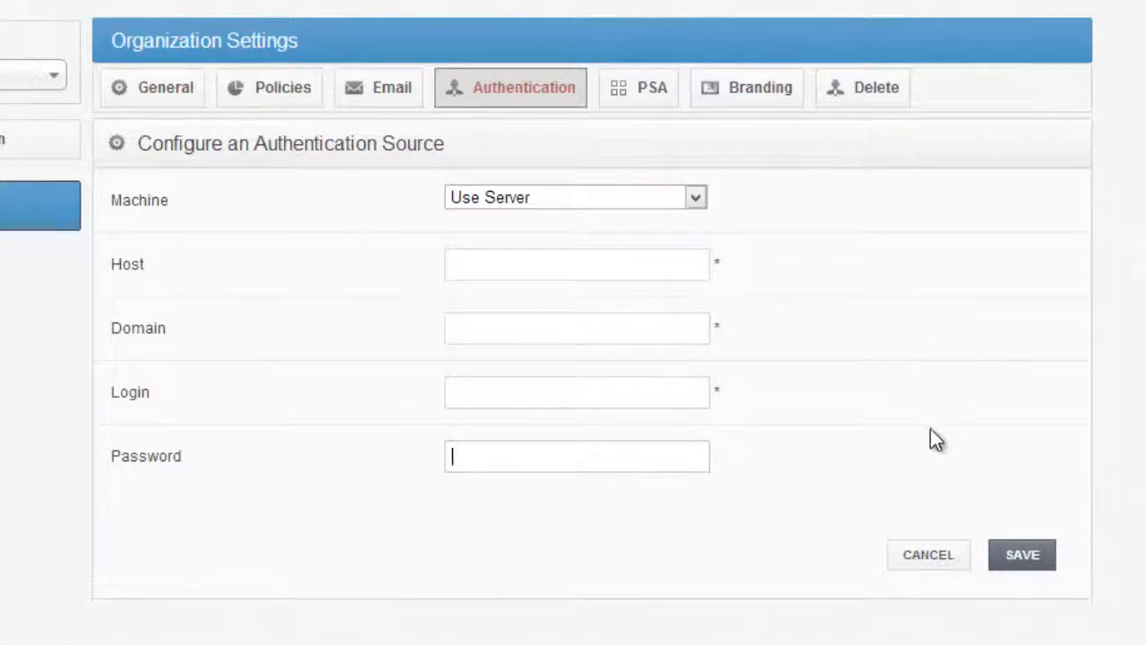
# Check the machine choices for the authentication source and go through its connection fields again
pyautogui.click(692, 198)
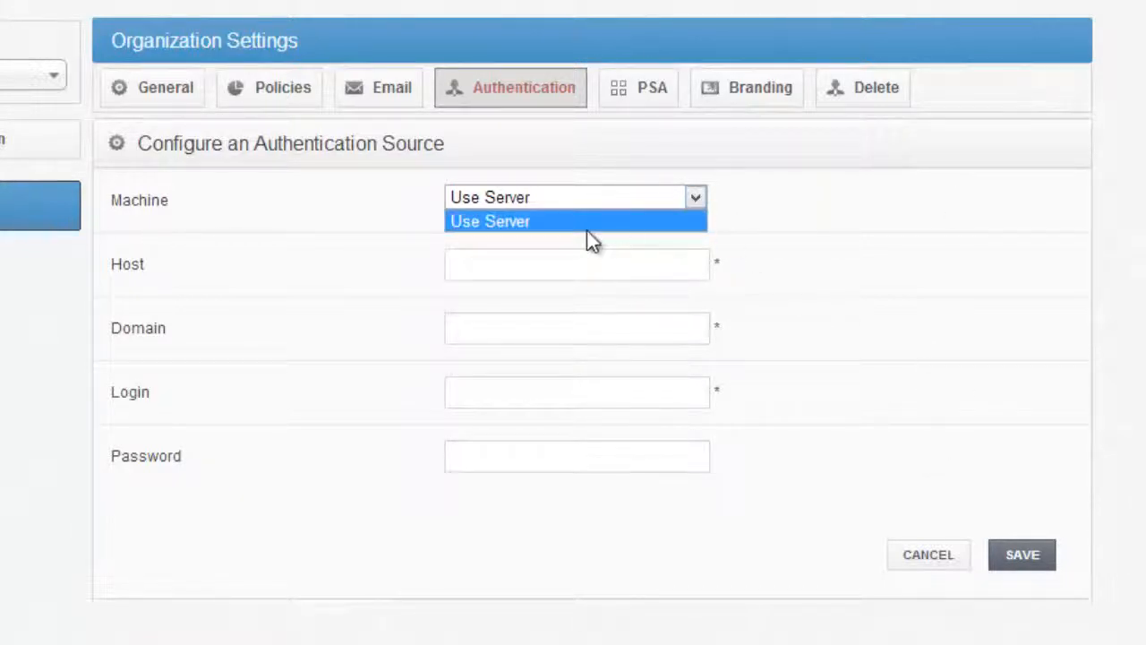
pyautogui.click(864, 298)
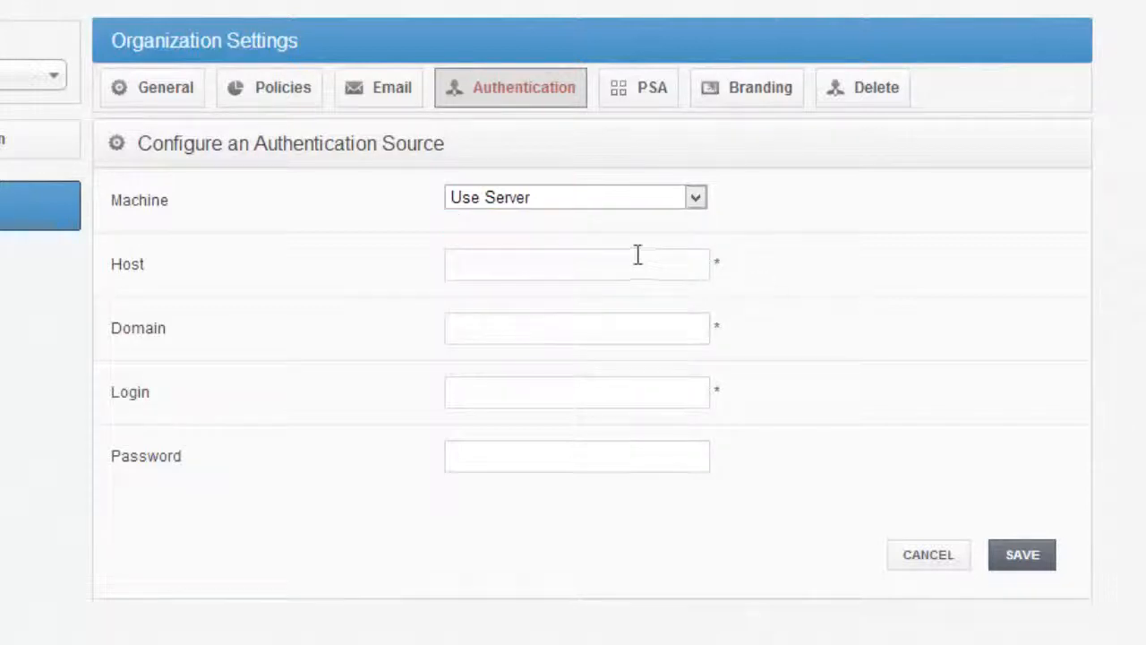
pyautogui.click(618, 264)
pyautogui.click(582, 328)
pyautogui.click(552, 391)
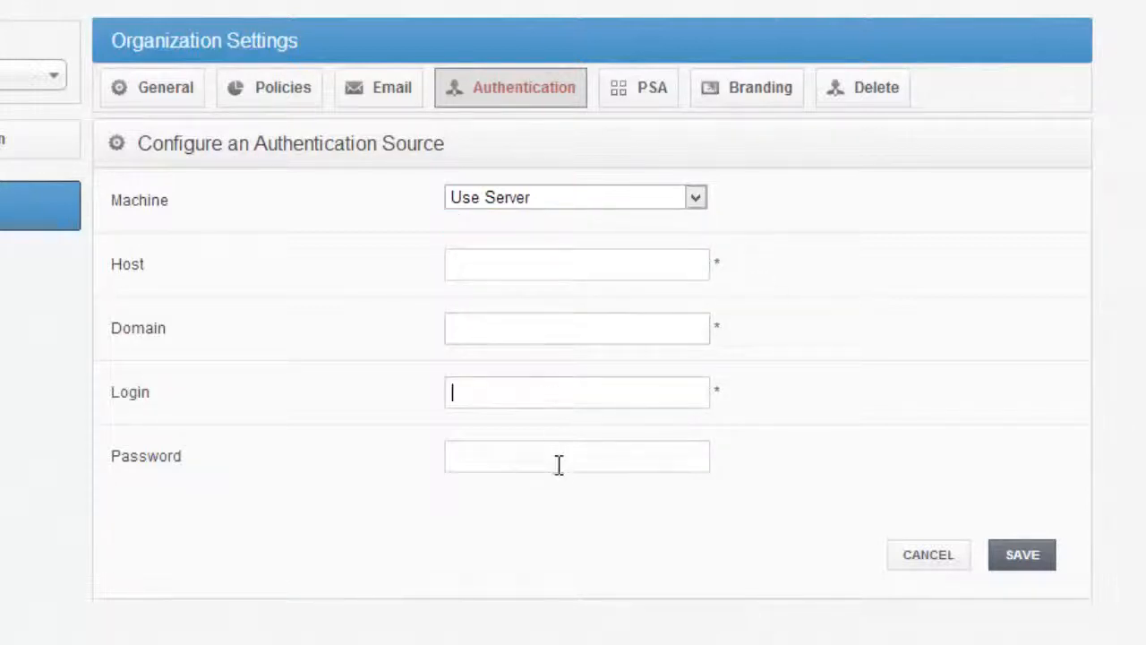
pyautogui.click(558, 464)
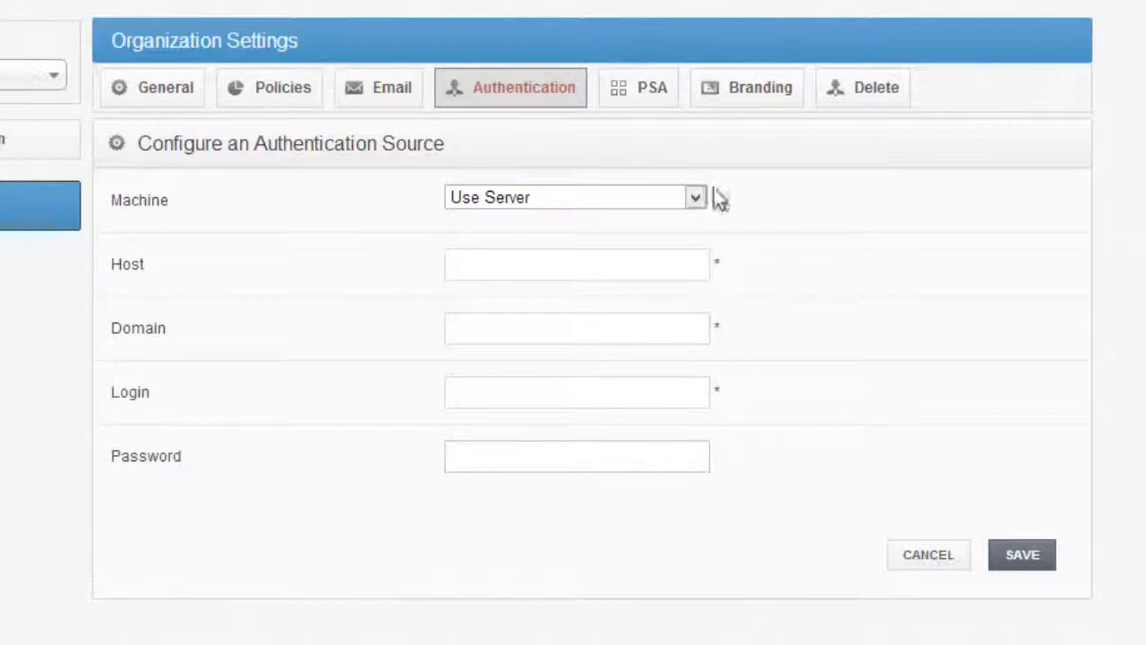
# Review the organization's PSA mode options and its custom branding settings down to the terms of service
pyautogui.click(641, 97)
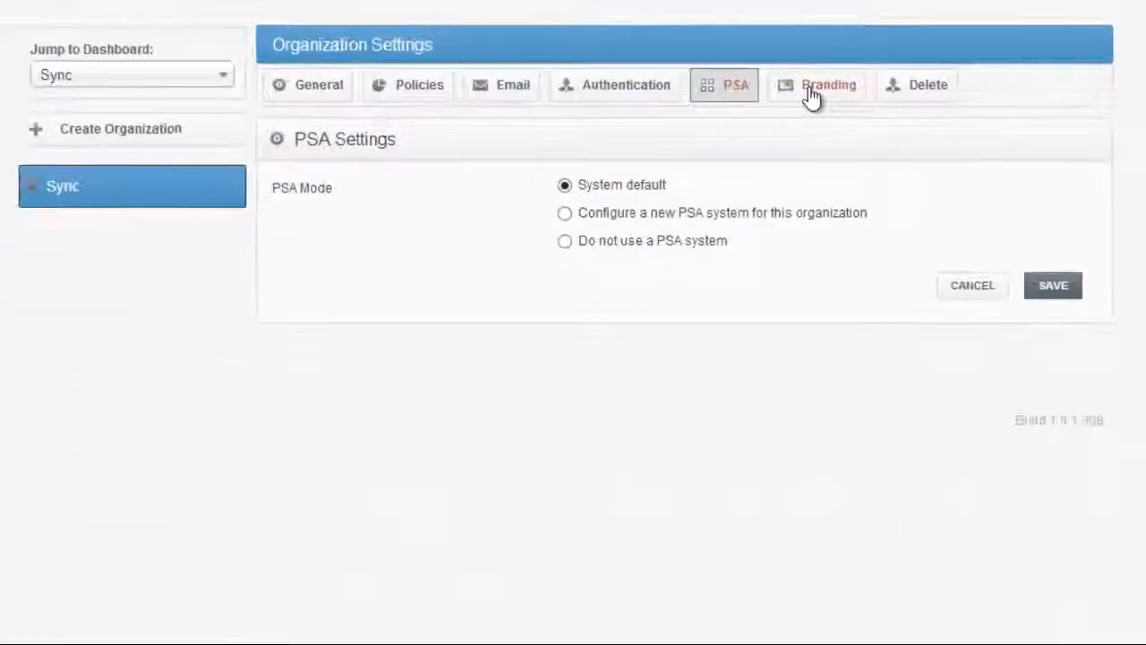
pyautogui.click(812, 93)
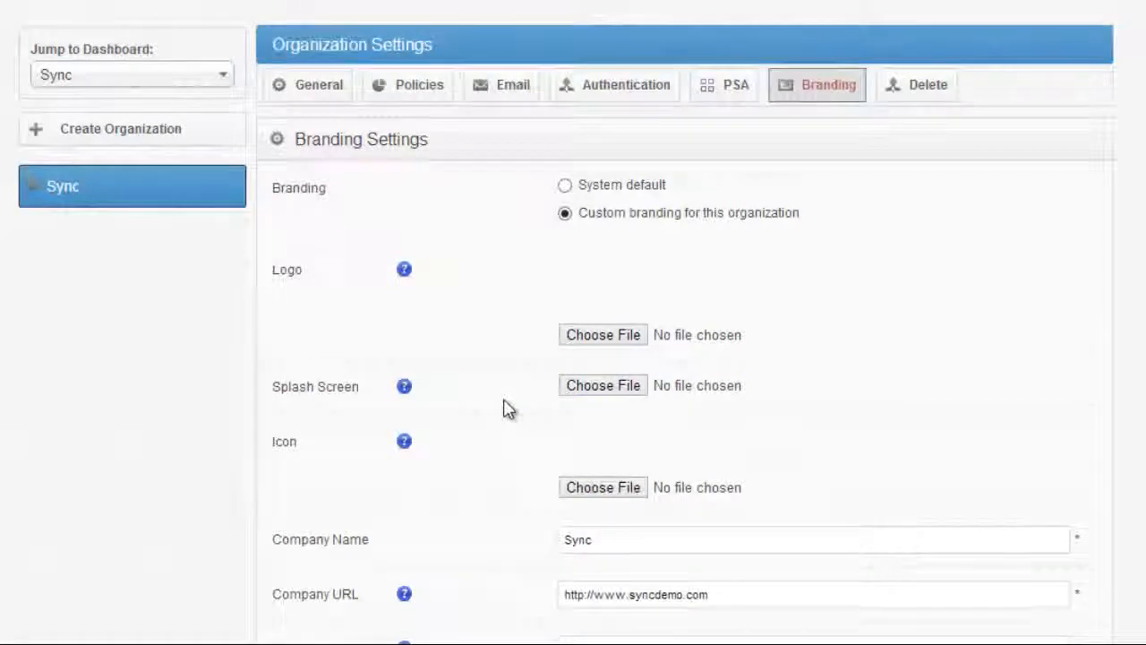
pyautogui.scroll(-1, 502, 408)
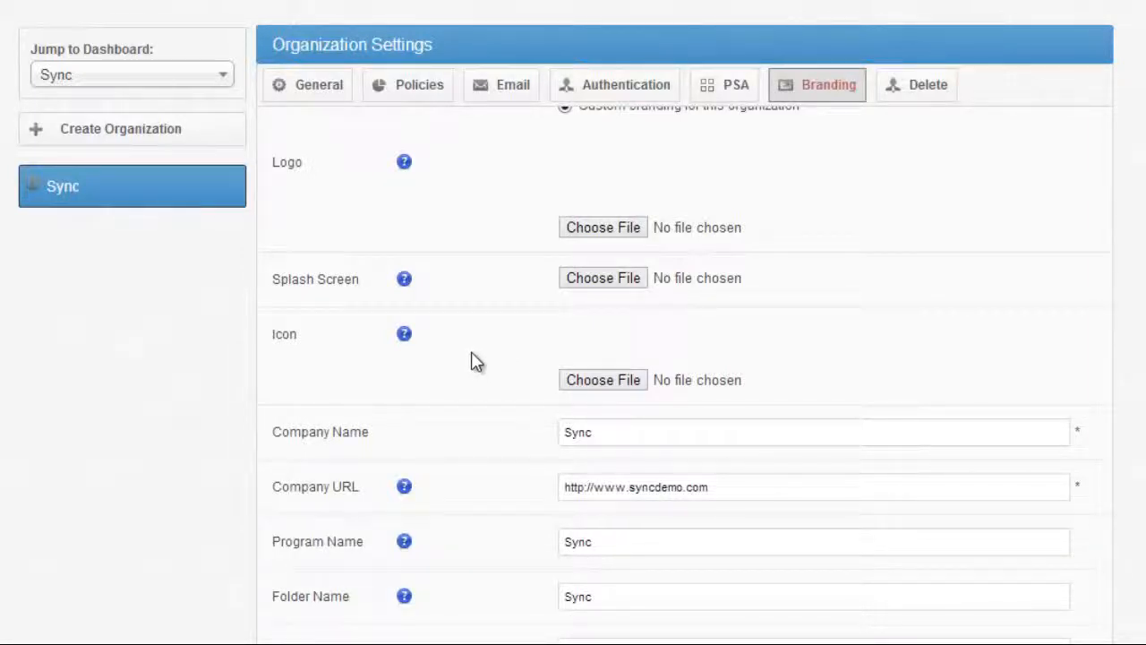
pyautogui.scroll(-1, 525, 322)
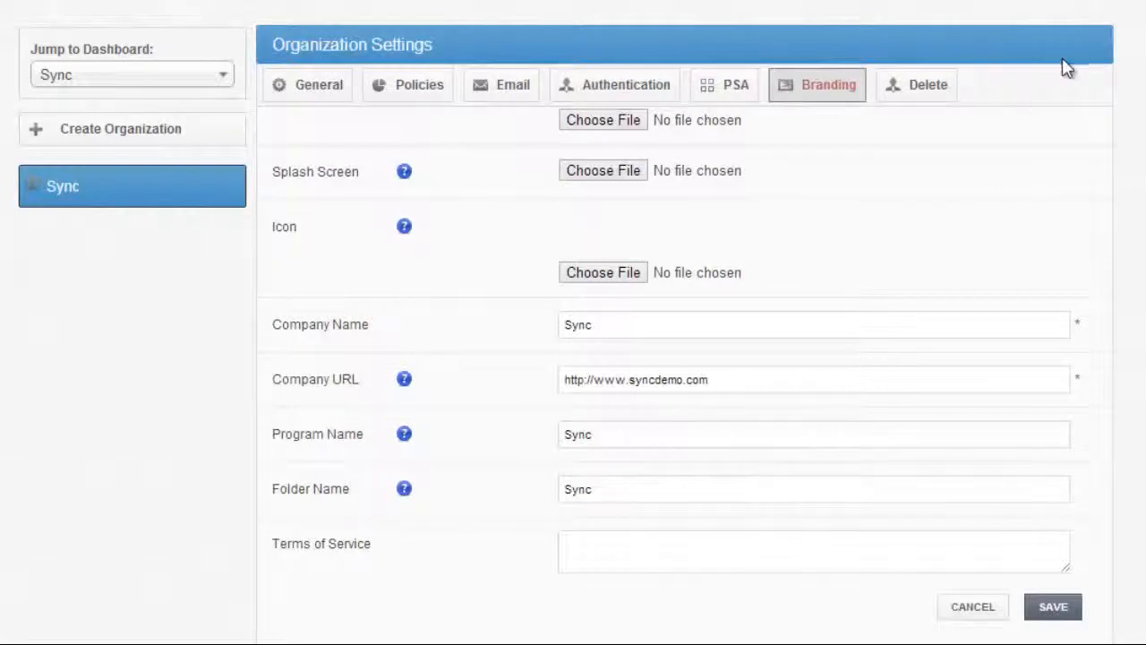
# View the delete organization page and return to the general settings
pyautogui.click(915, 103)
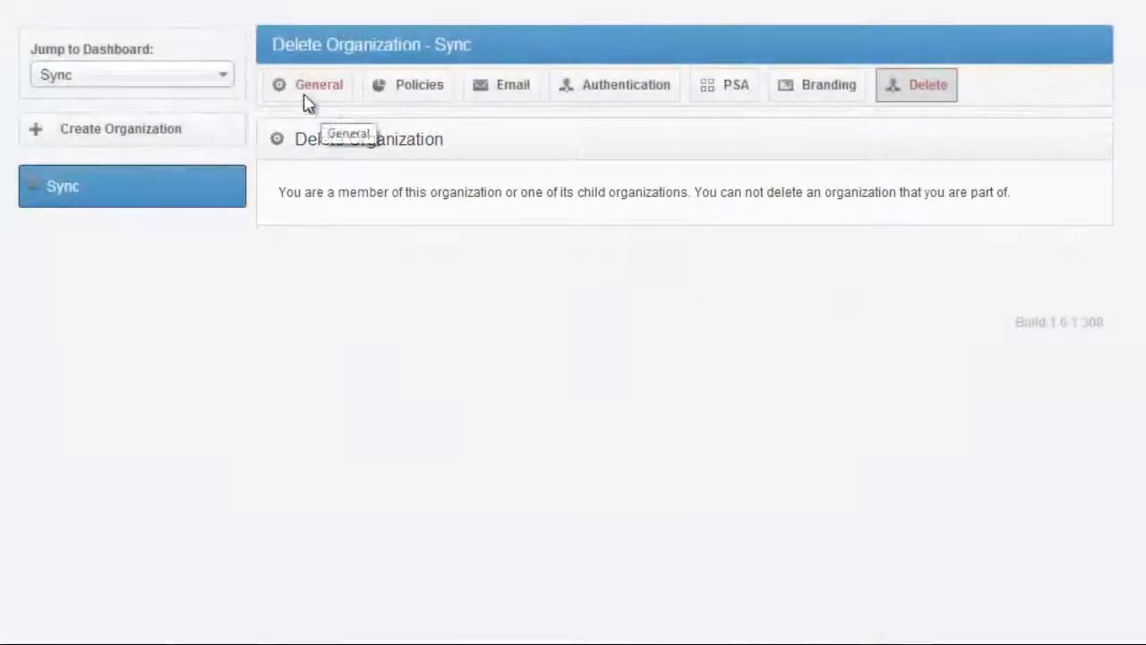
pyautogui.click(307, 100)
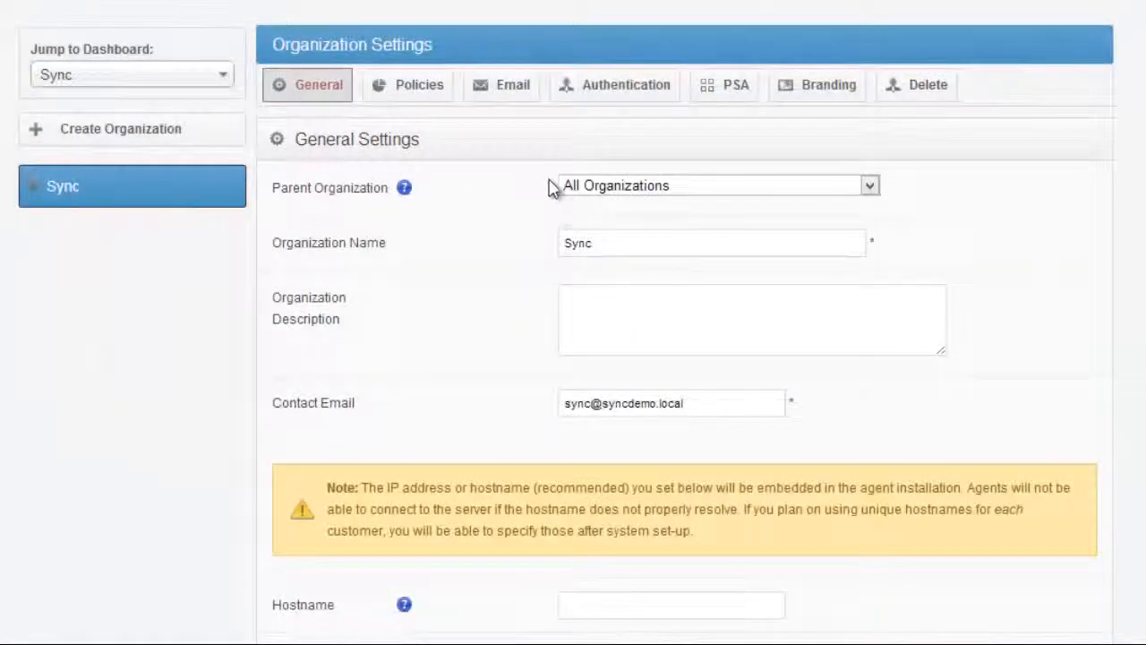